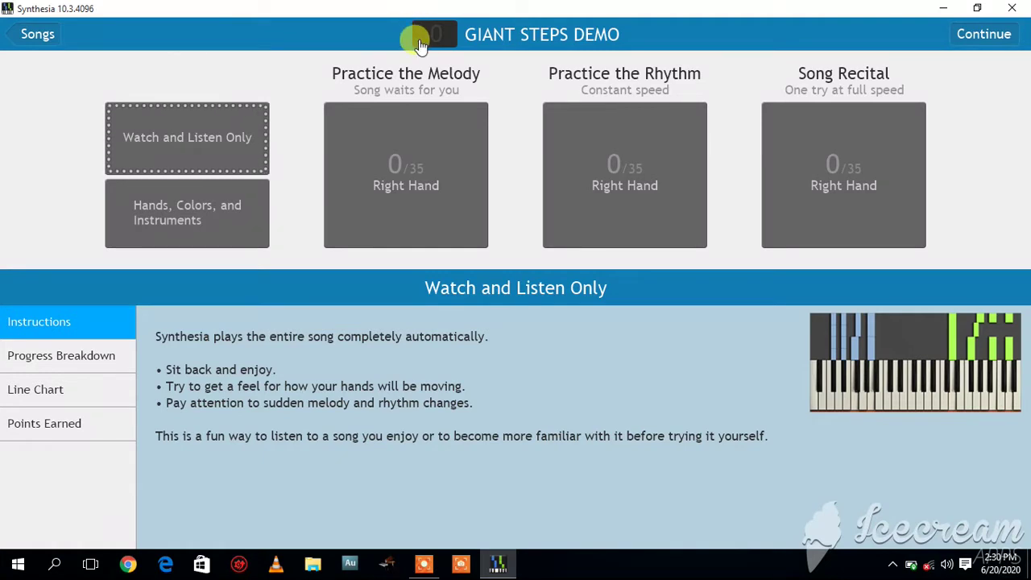
Step: Reopen GIANT STEPS DEMO from the song list and play it in Watch and Listen Only mode
click(40, 34)
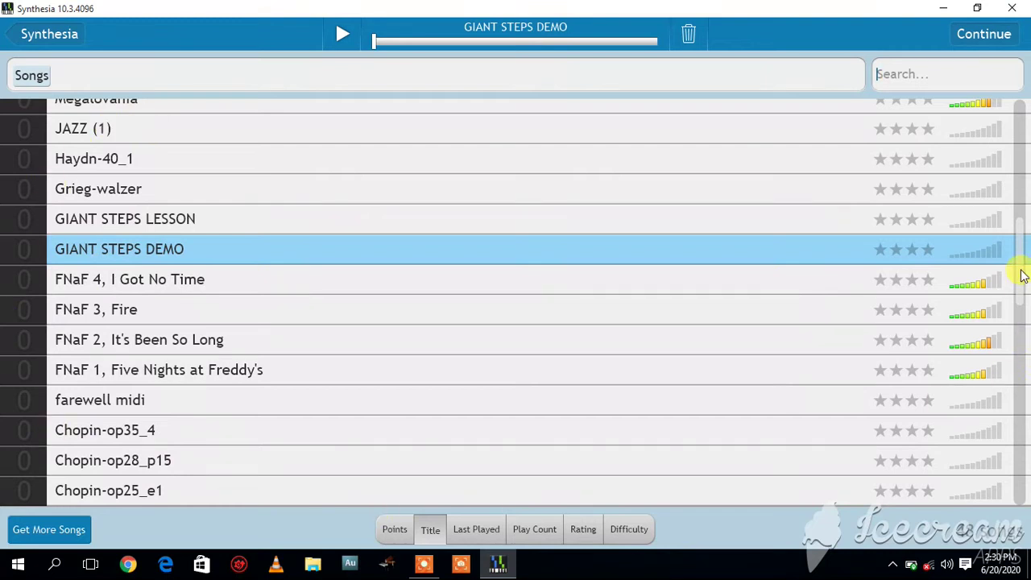
mouse_move(1022, 274)
mouse_down()
mouse_move(1017, 205)
mouse_move(1017, 352)
mouse_move(1028, 260)
mouse_up()
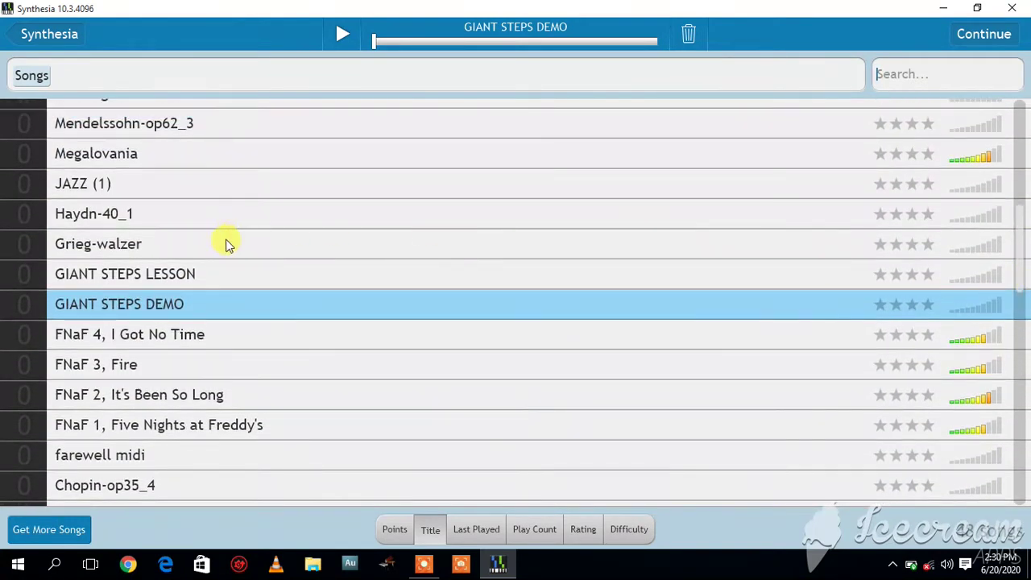
click(145, 310)
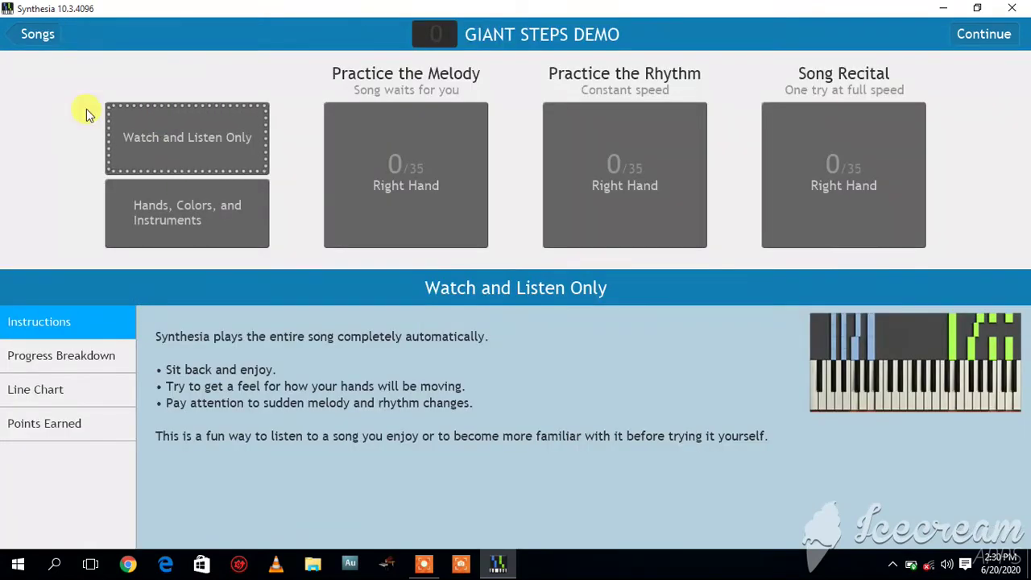
click(190, 140)
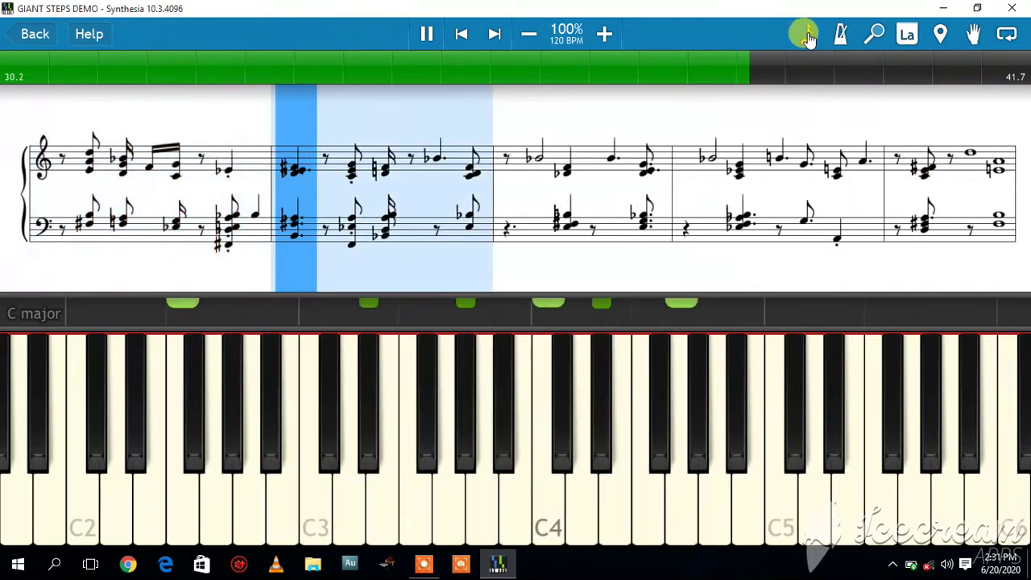
Step: Hide the sheet music, then restore it above the keyboard while GIANT STEPS DEMO plays
click(807, 35)
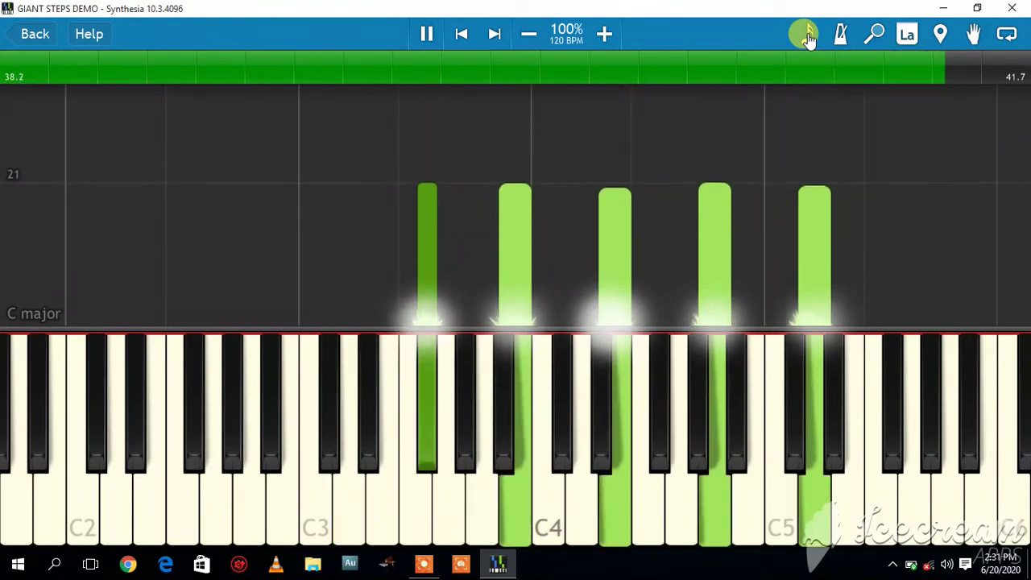
click(808, 37)
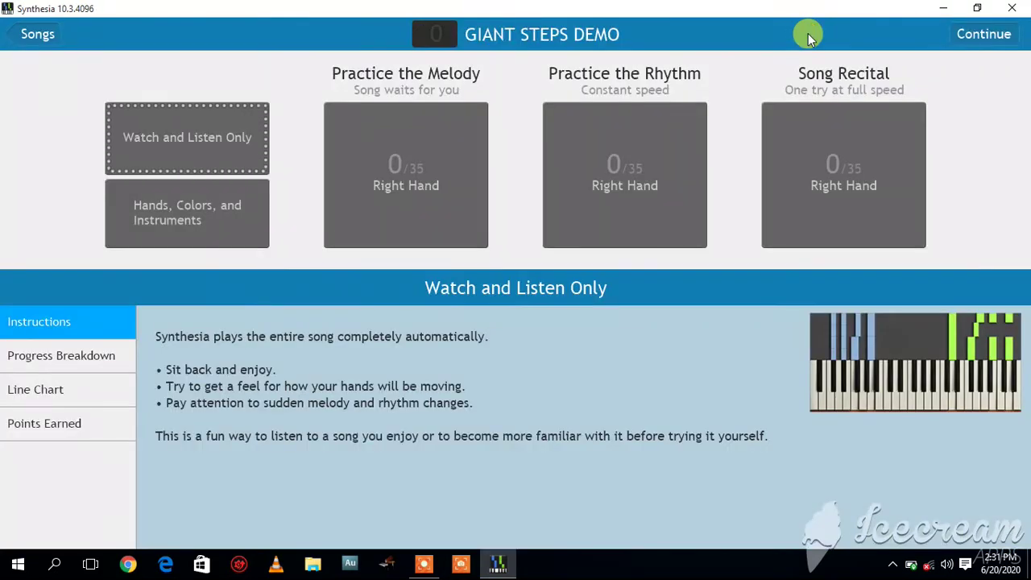
Step: Return to the Songs list and scroll until the Easier and Keyboard Classics folders appear
click(50, 37)
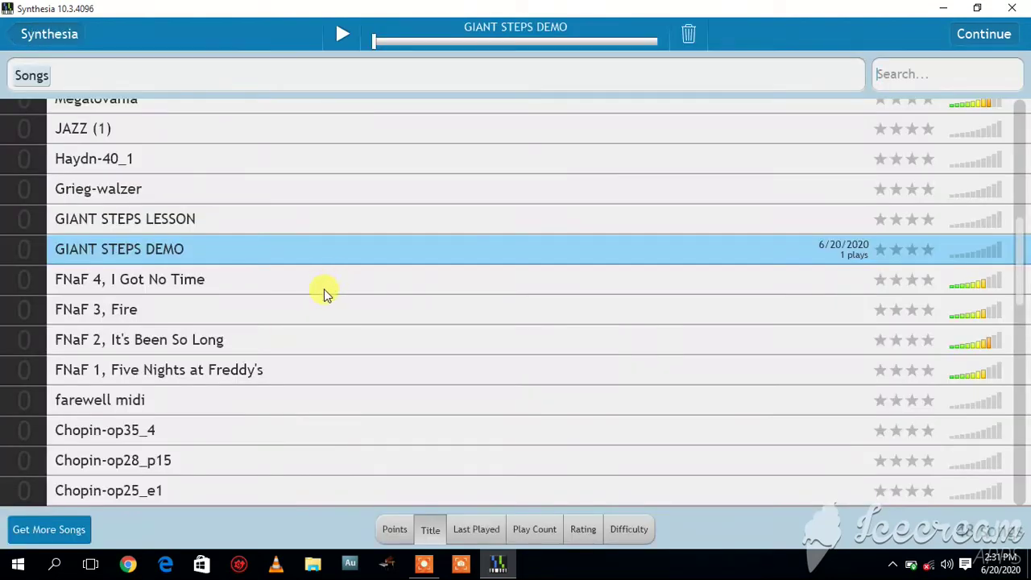
scroll(334, 459, up, 3)
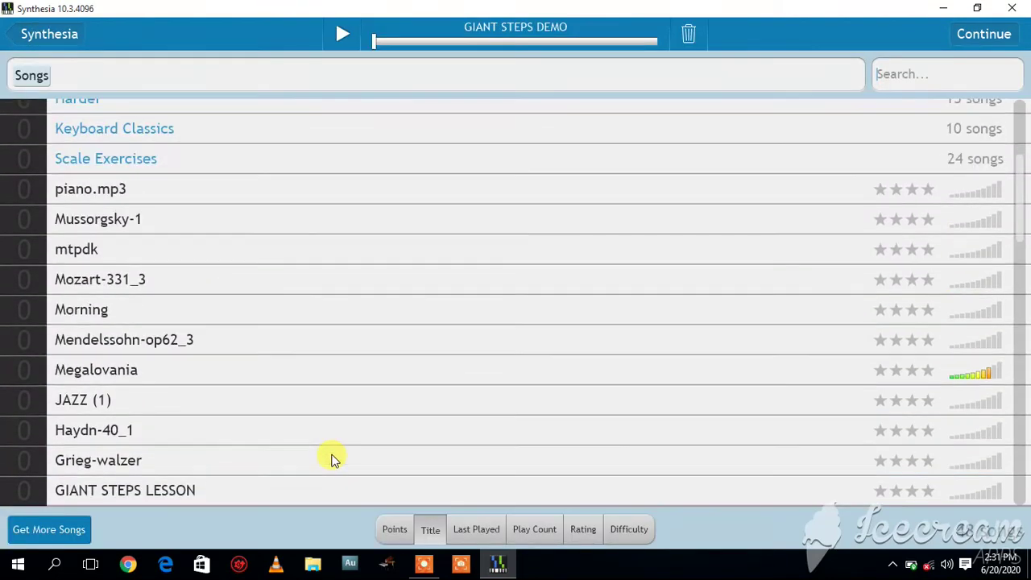
scroll(334, 458, down, 3)
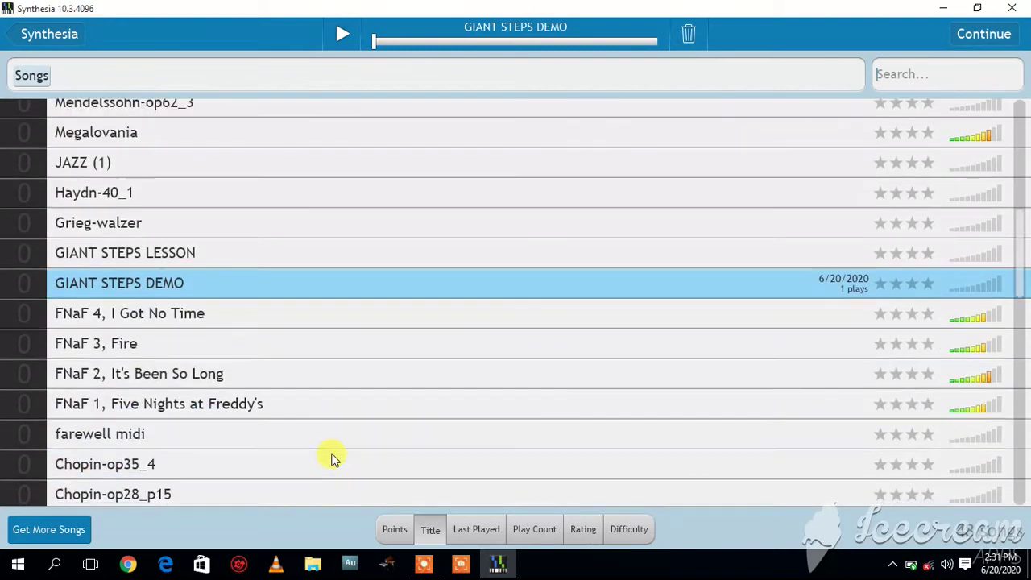
scroll(335, 458, down, 3)
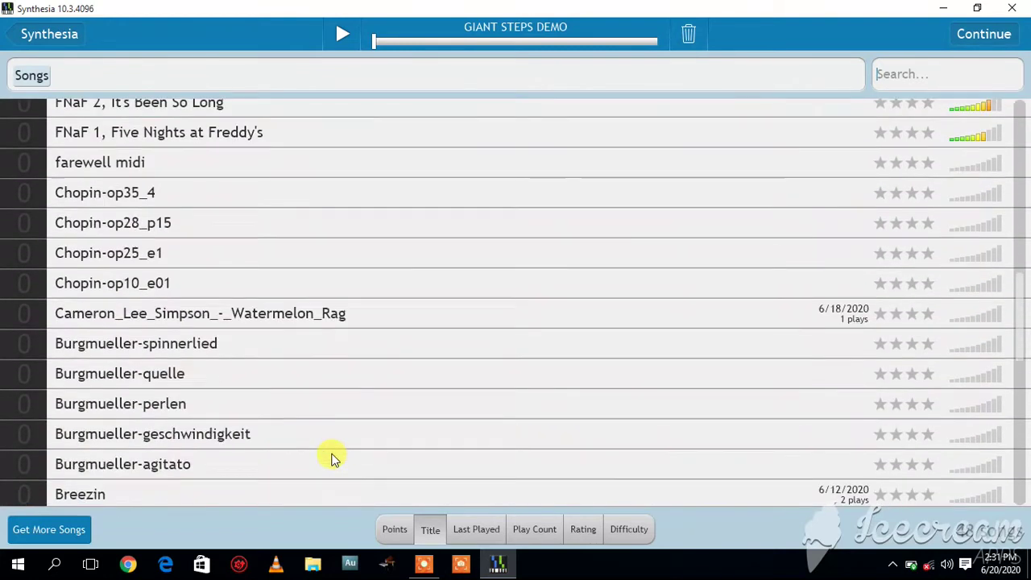
scroll(334, 458, down, 3)
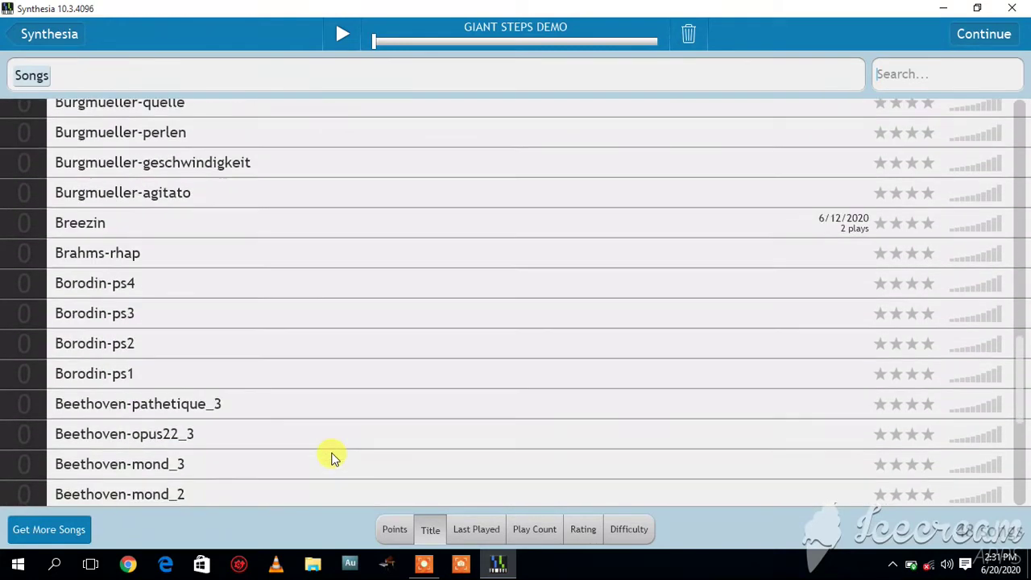
scroll(334, 458, down, 3)
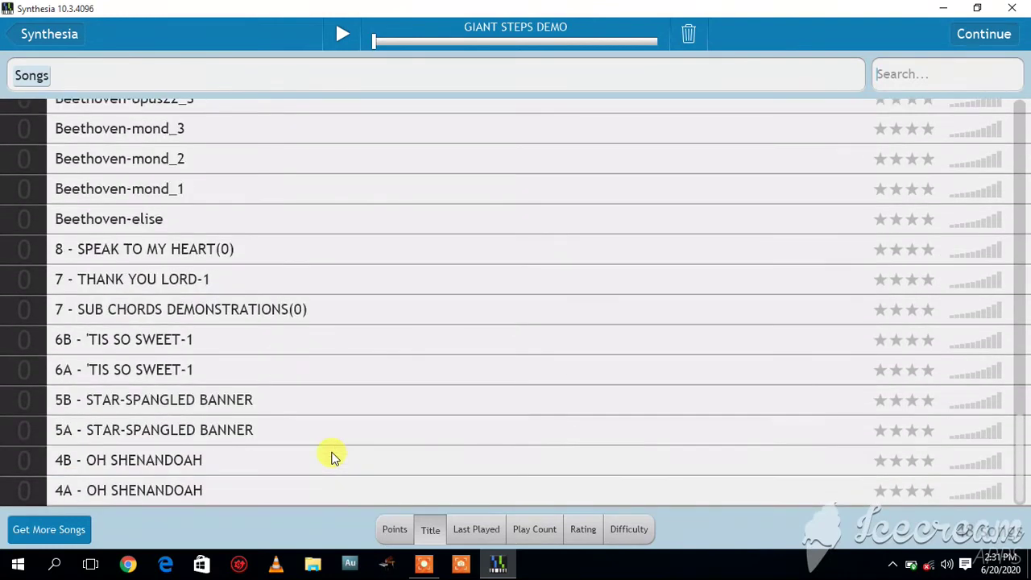
scroll(334, 458, up, 1)
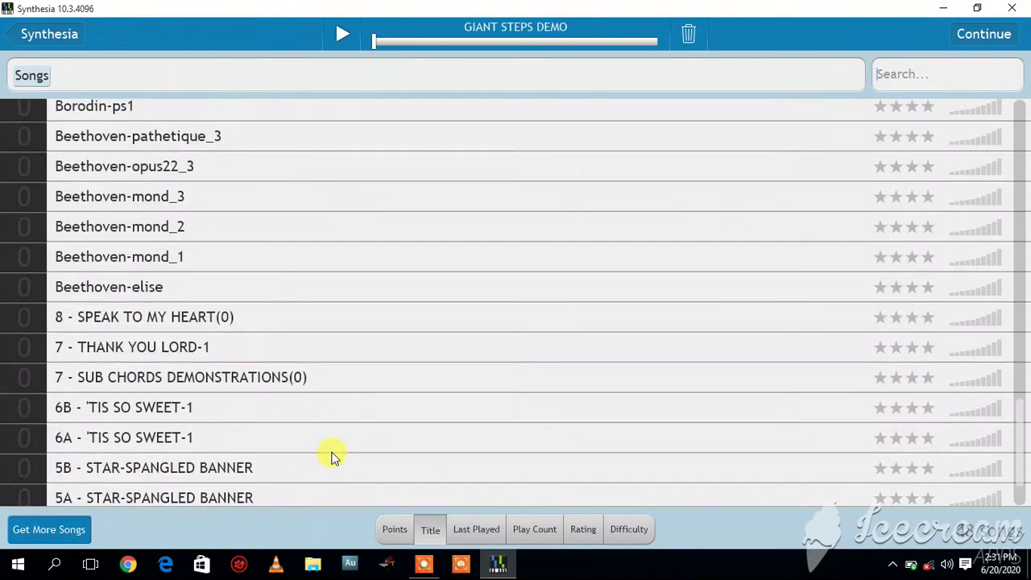
scroll(334, 458, up, 3)
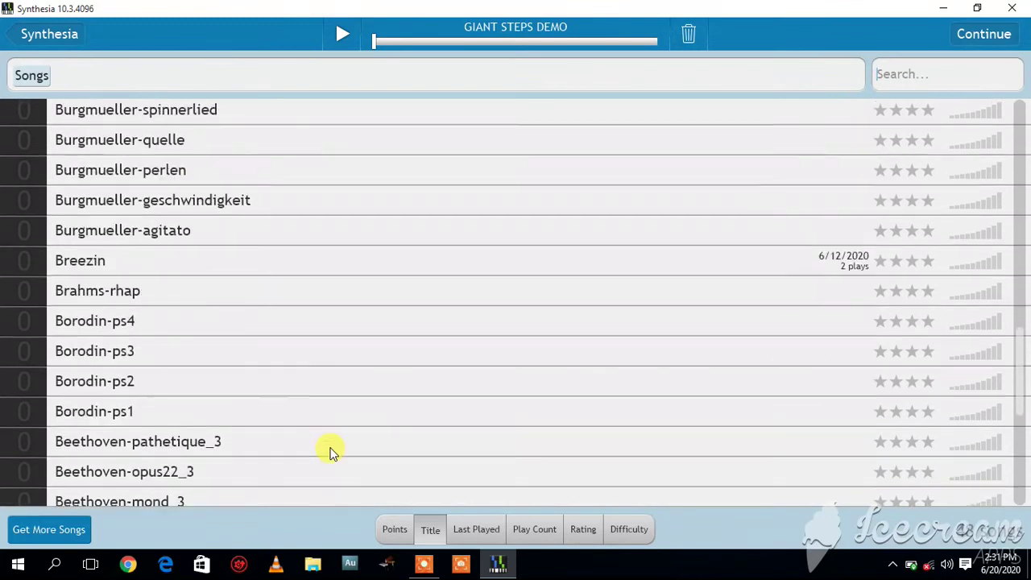
scroll(333, 450, up, 3)
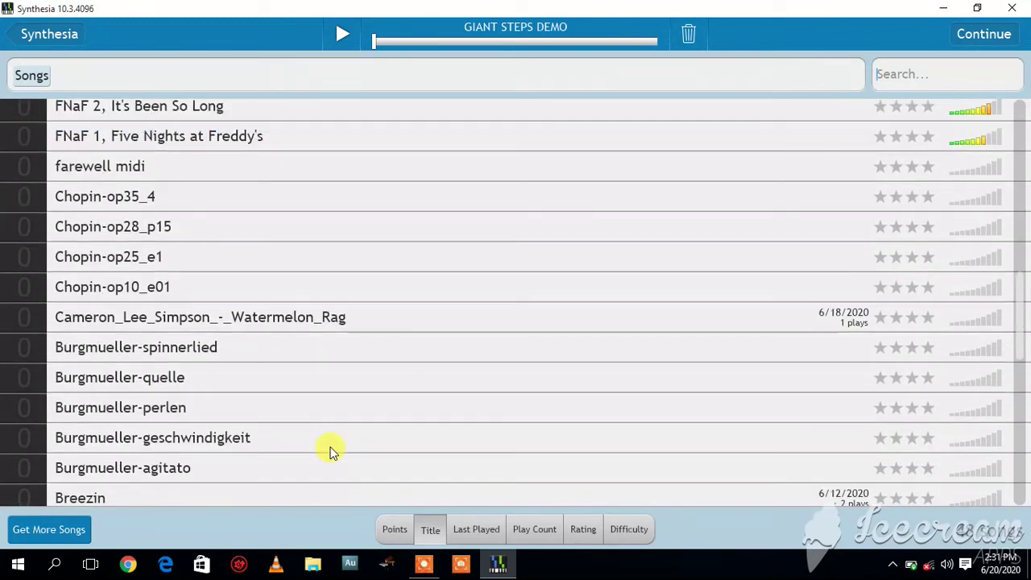
scroll(333, 450, up, 4)
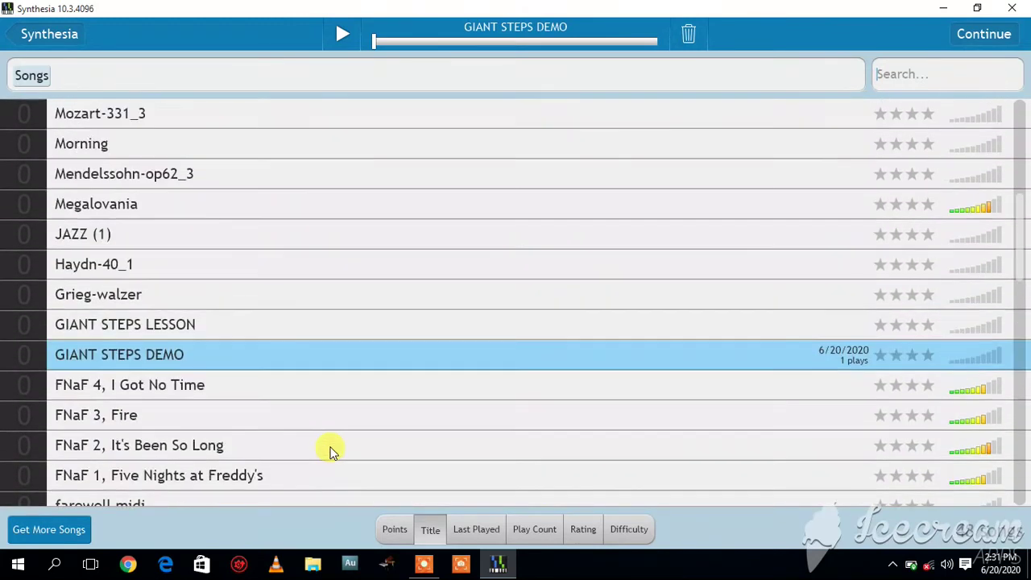
scroll(333, 450, up, 2)
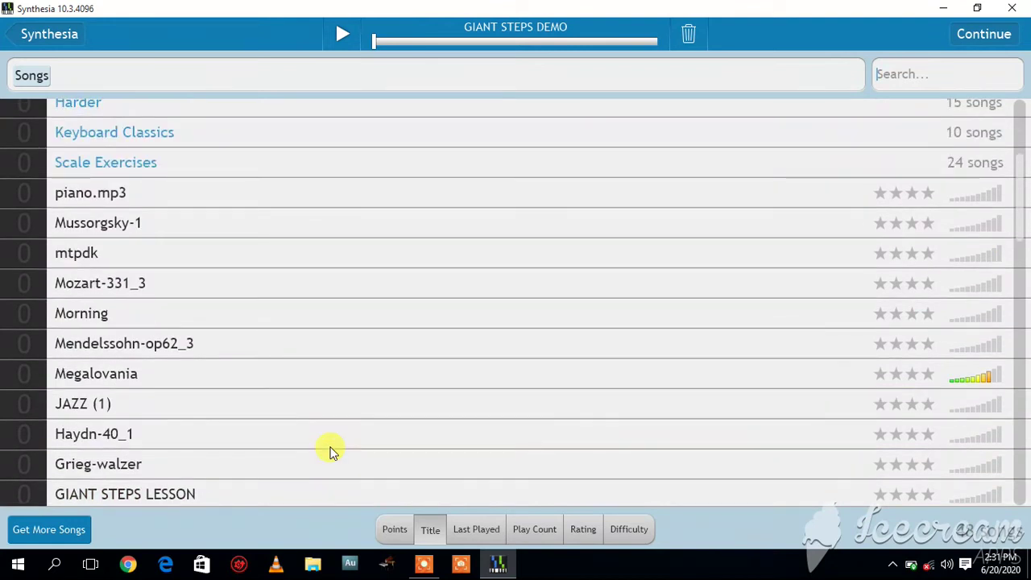
scroll(330, 449, up, 2)
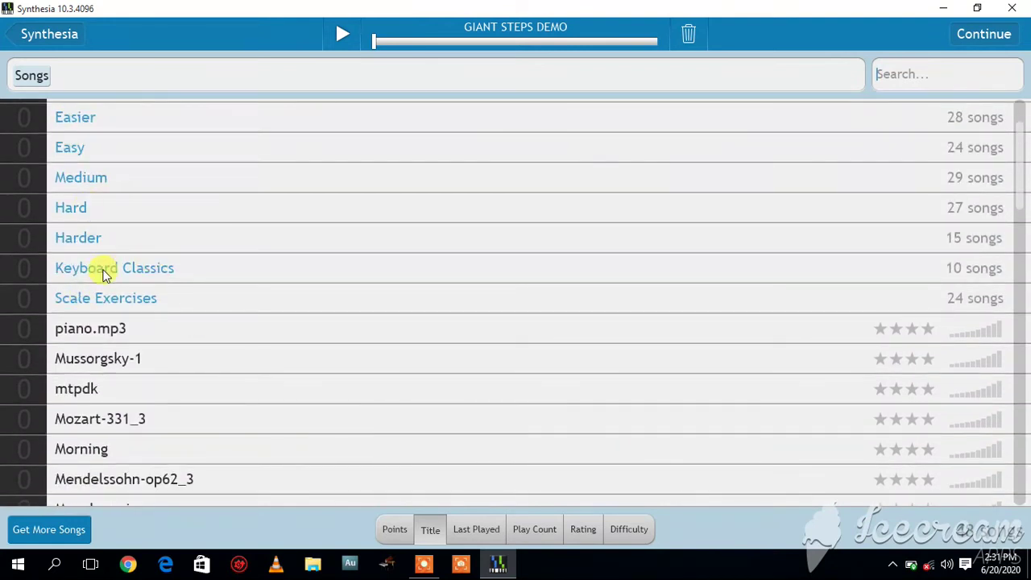
Step: Pick Für Elise from Keyboard Classics and play it in Watch and Listen Only mode
click(103, 271)
click(119, 267)
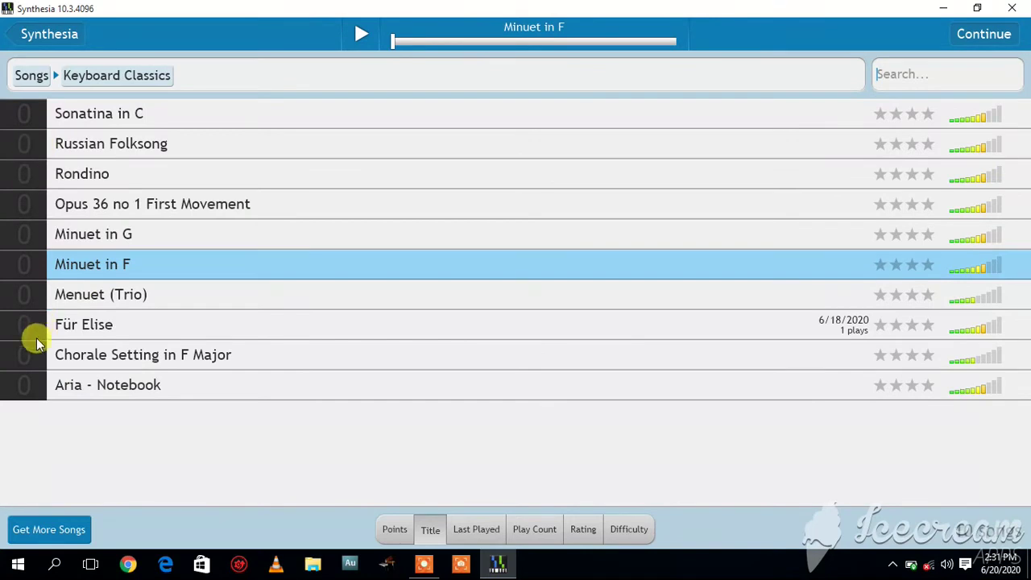
click(84, 328)
click(84, 329)
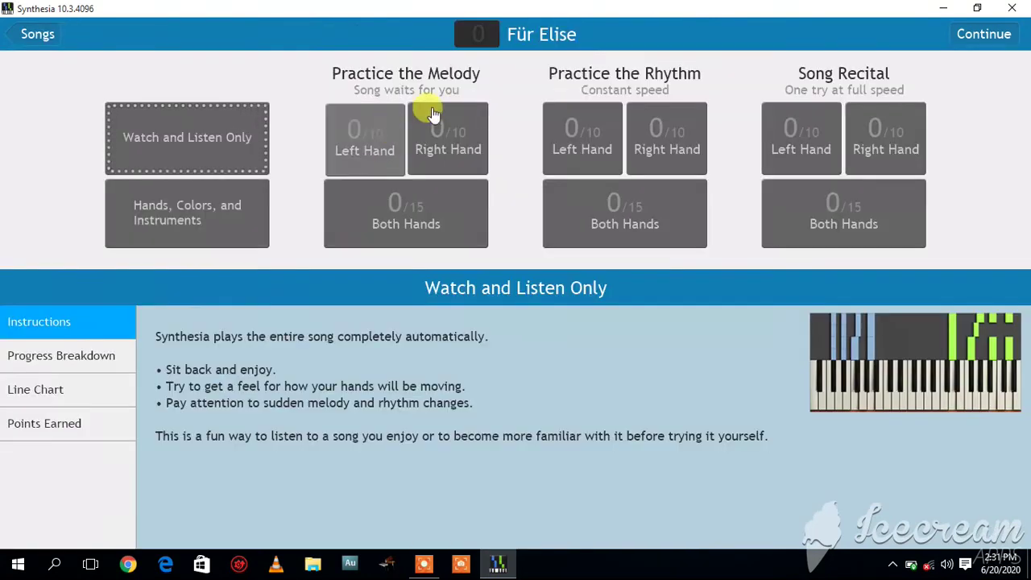
click(656, 234)
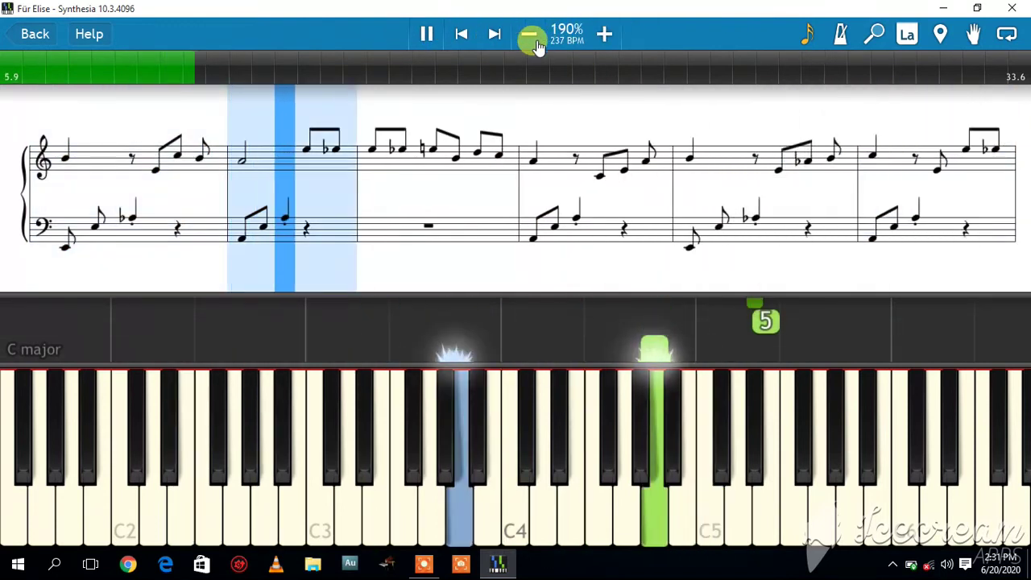
Step: Reduce Für Elise's playback speed from 190% to 100% (125 BPM)
click(533, 42)
click(532, 41)
click(530, 40)
click(530, 38)
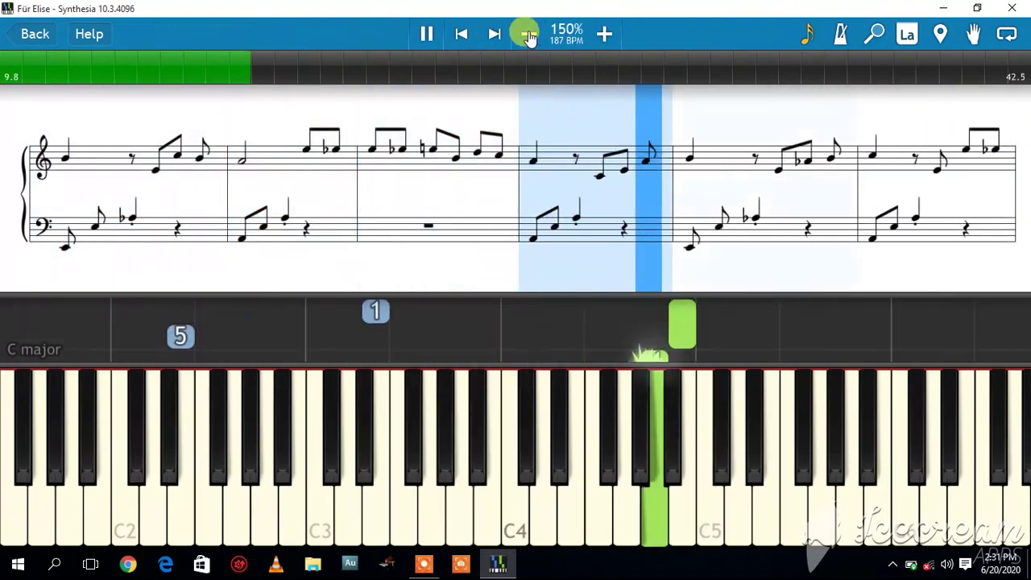
click(530, 39)
click(529, 39)
click(529, 39)
click(529, 39)
click(529, 38)
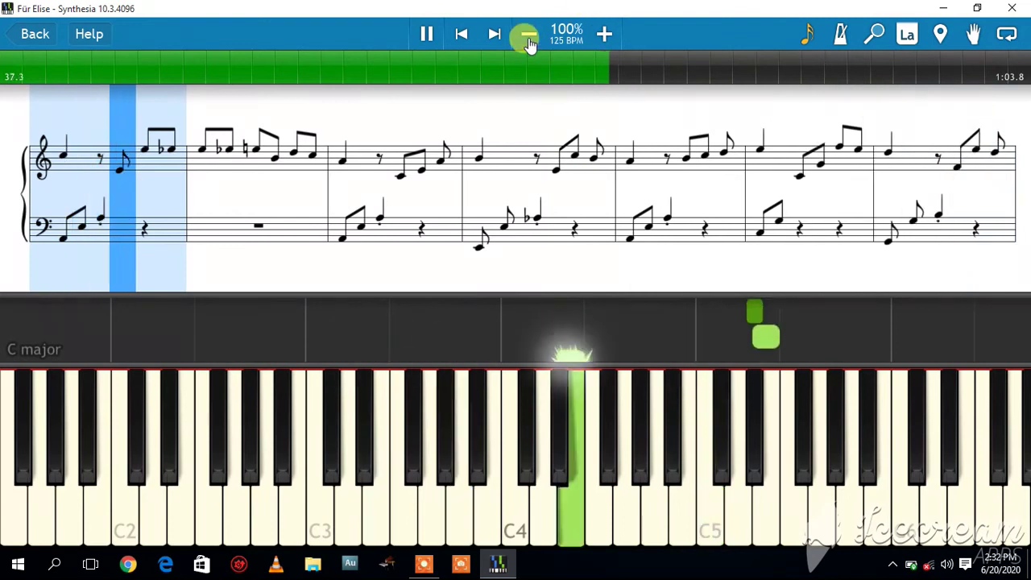
Step: Lower Für Elise's speed from 100% to 60% (75 BPM) and let it play
click(528, 40)
click(529, 40)
click(528, 40)
click(528, 41)
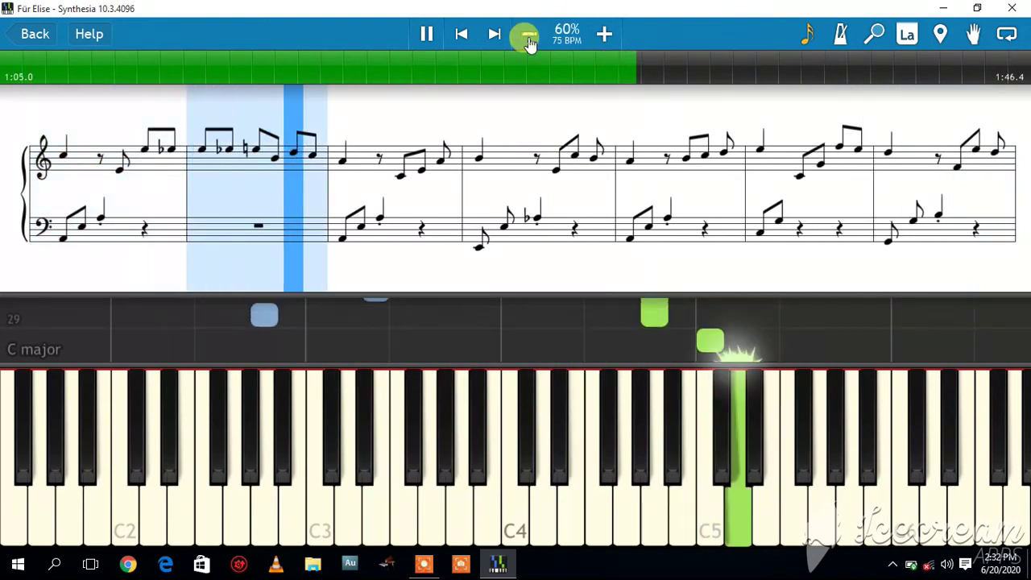